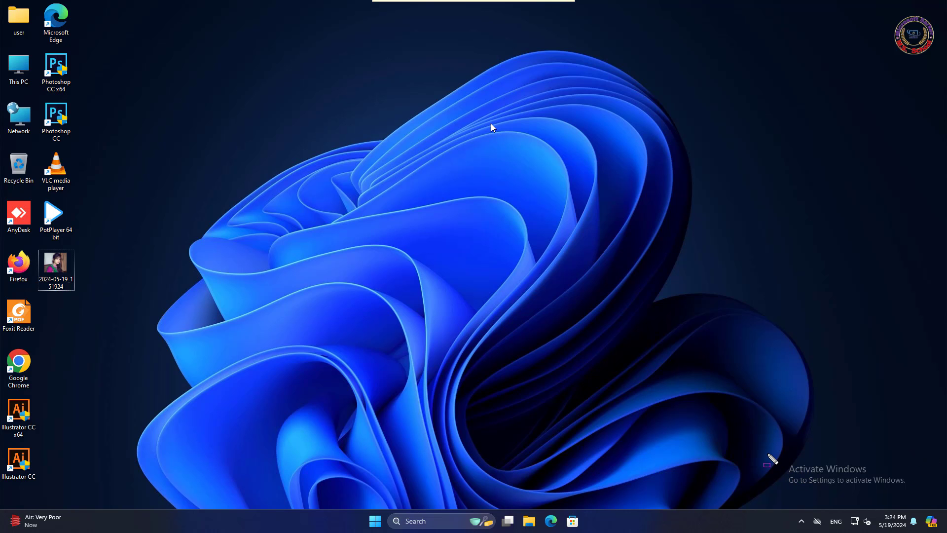
Launch Command Prompt as administrator from a 'cmd' search, accepting the UAC prompt.
drag(768, 454, 913, 497)
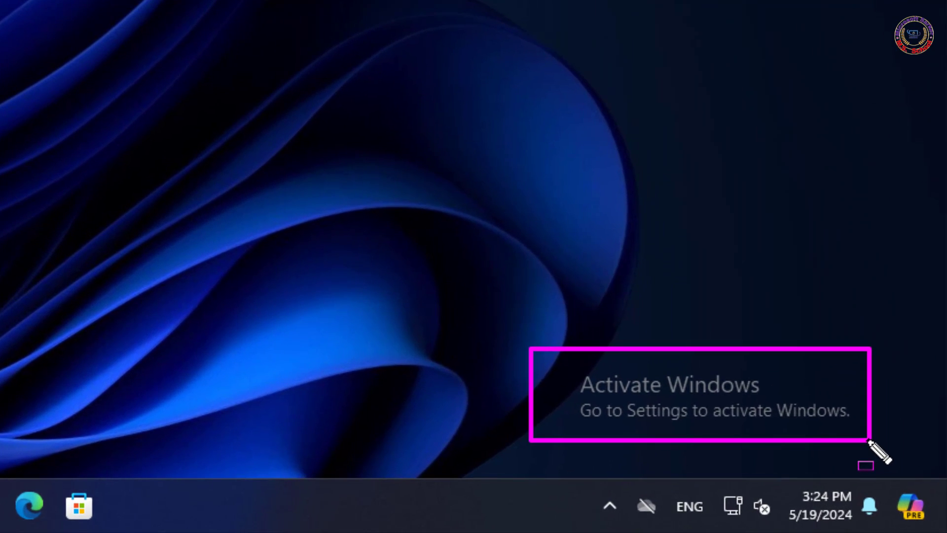
drag(562, 398, 787, 398)
drag(575, 422, 851, 423)
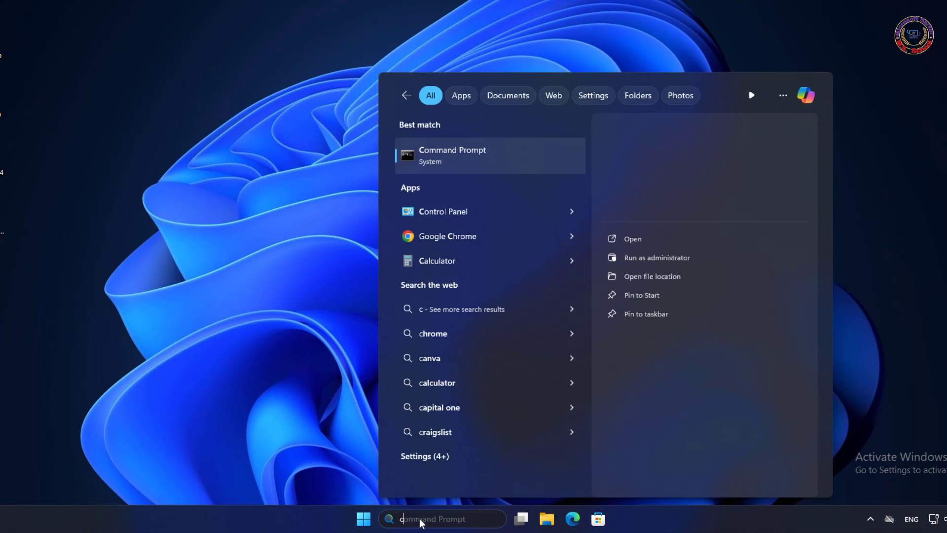
text(md)
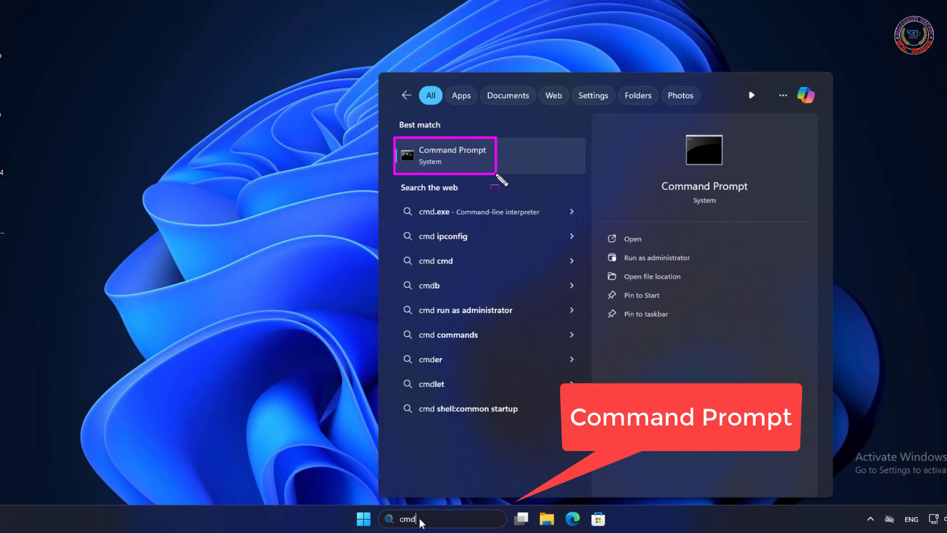
right_click(449, 155)
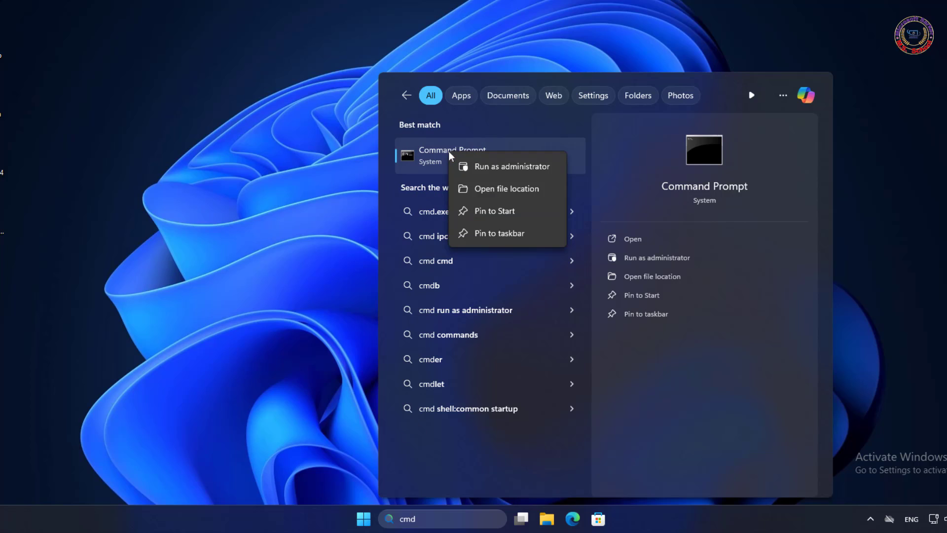
click(502, 168)
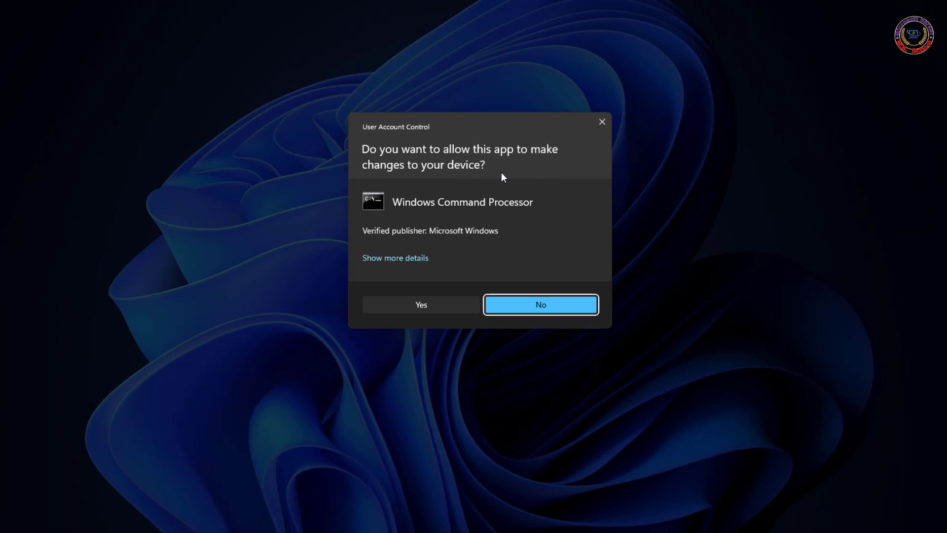
click(427, 338)
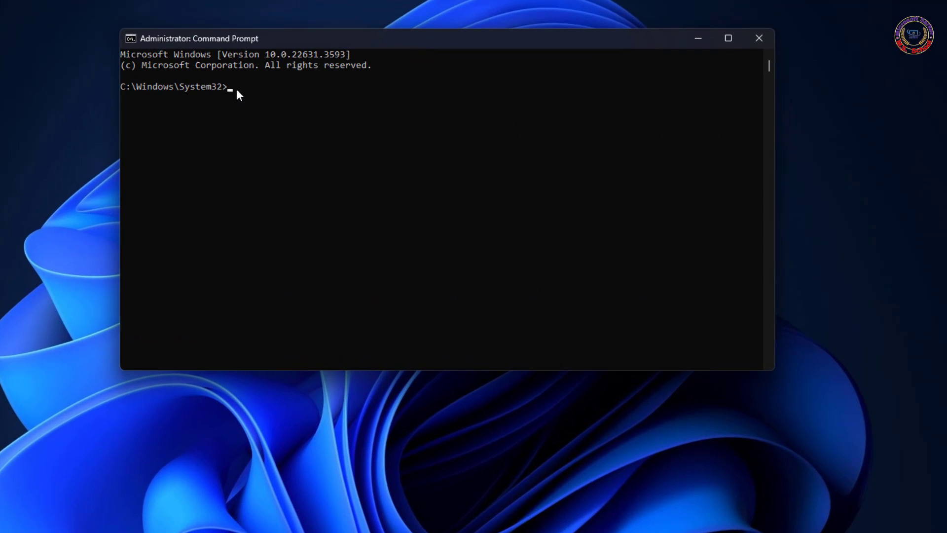
Run slmgr -rearm, acknowledge its success message, and close Command Prompt.
click(234, 88)
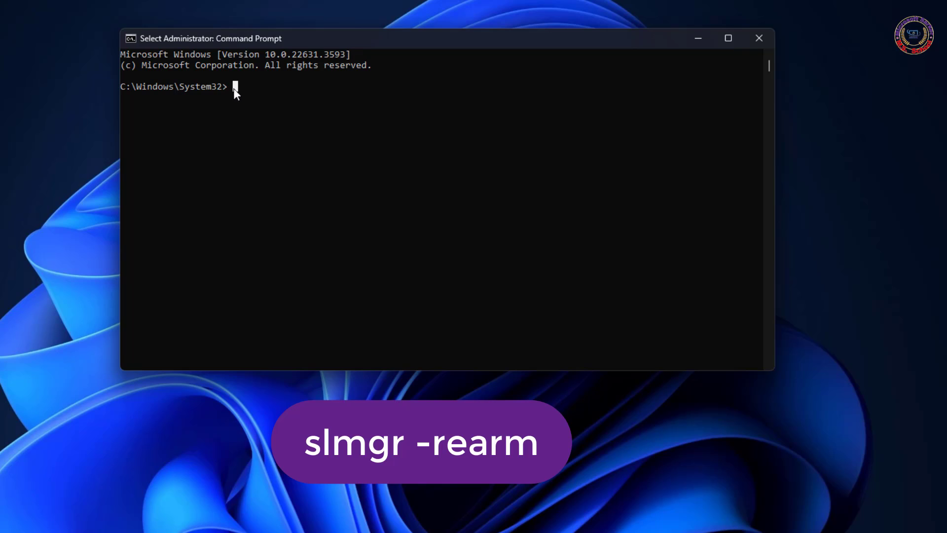
text(slmgr)
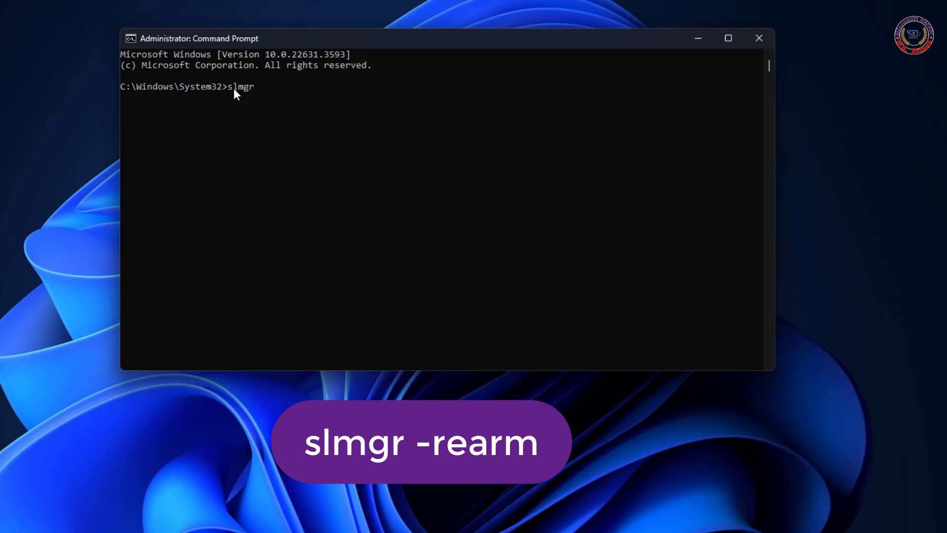
text( -)
text(rea)
text(rm)
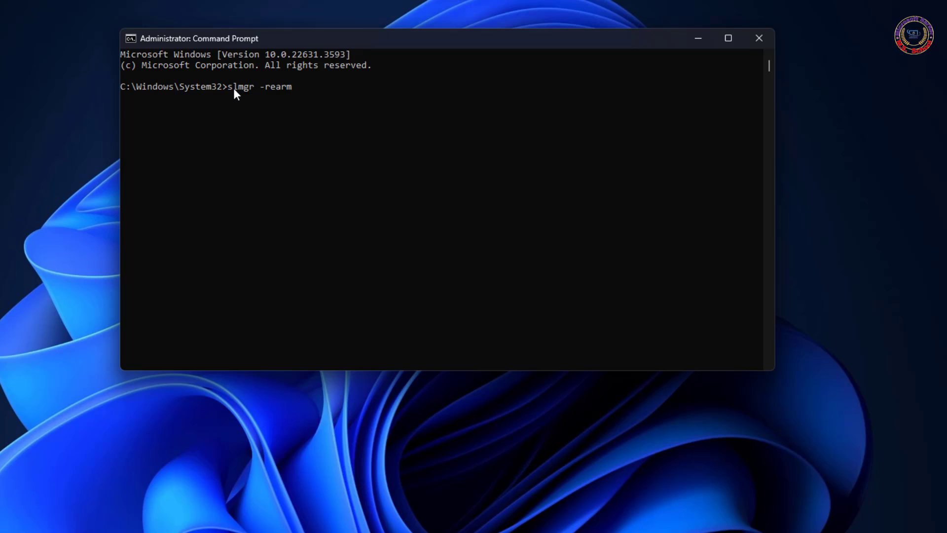
key(Return)
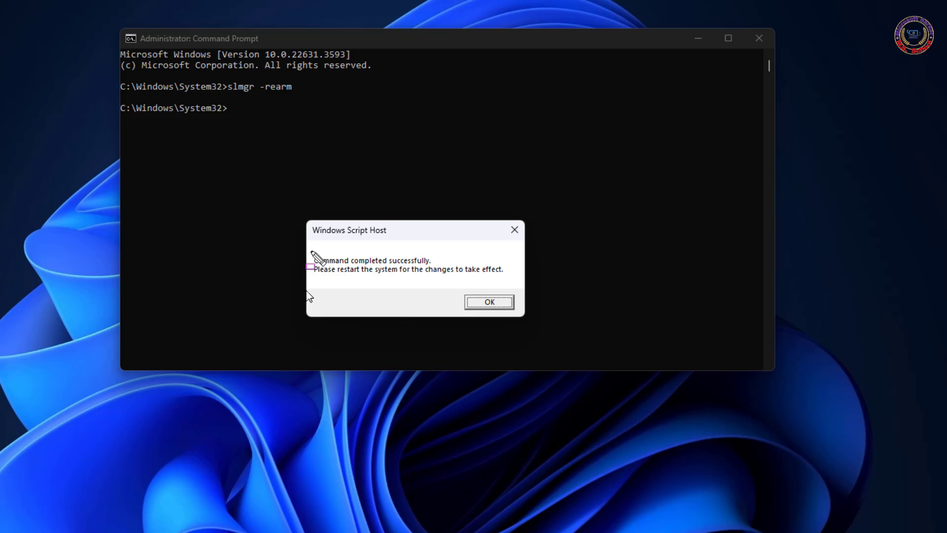
drag(310, 251, 509, 278)
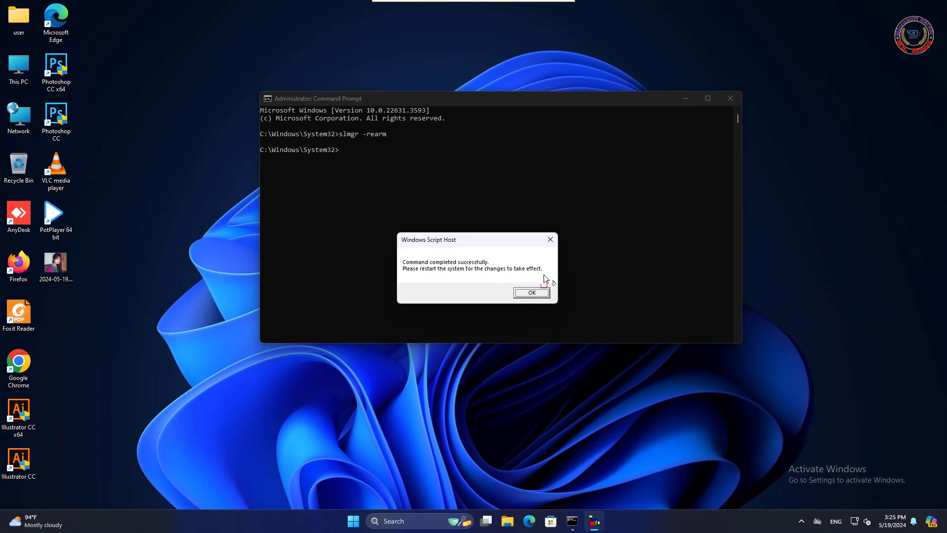
click(532, 295)
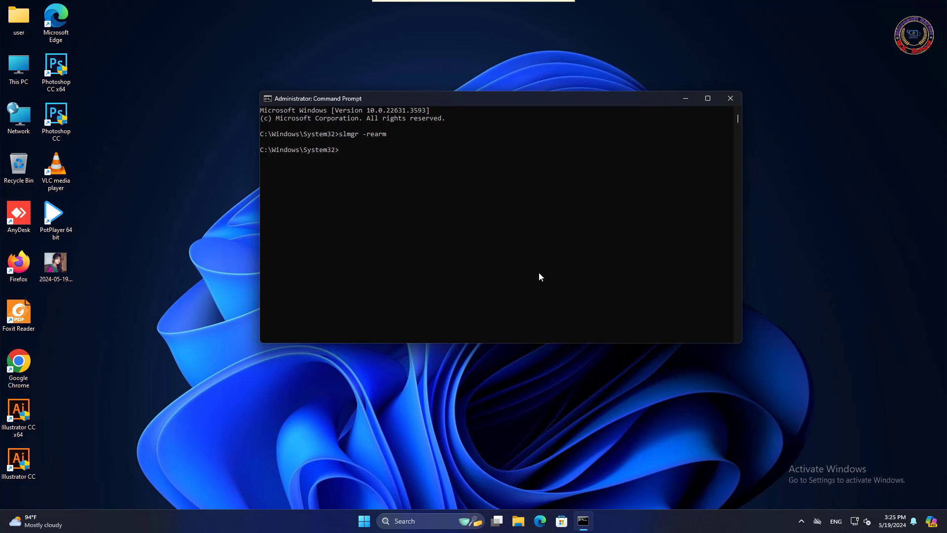
click(729, 99)
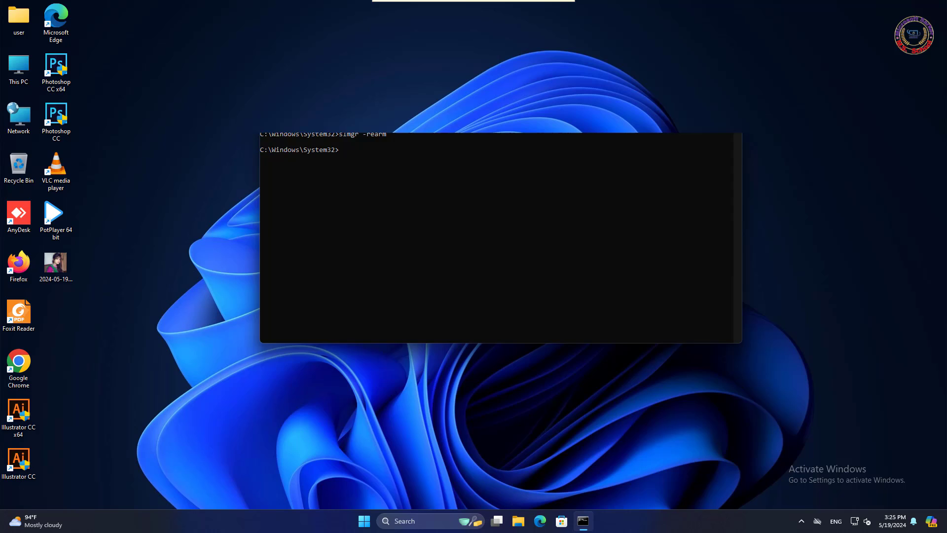
Restart the PC from the Start menu, then open Control Panel via a 'cont' search.
click(376, 522)
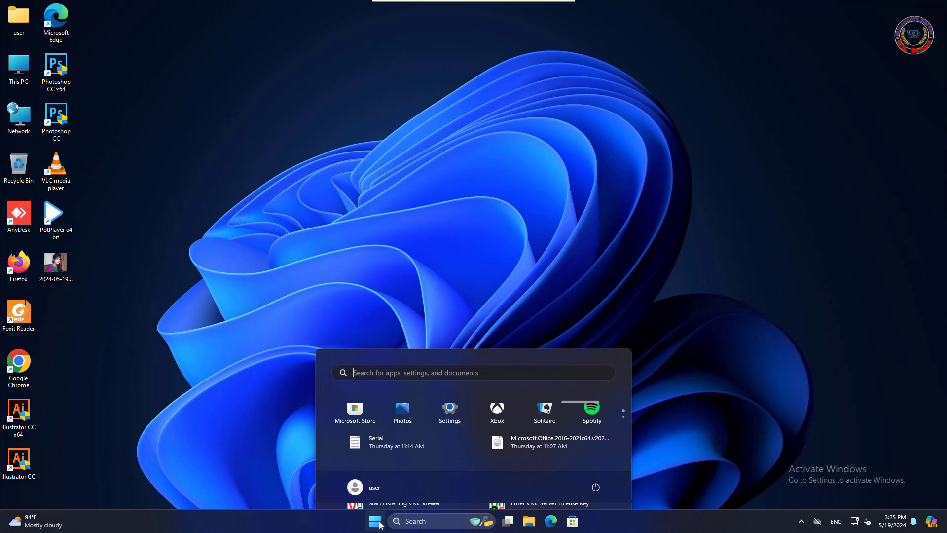
click(596, 489)
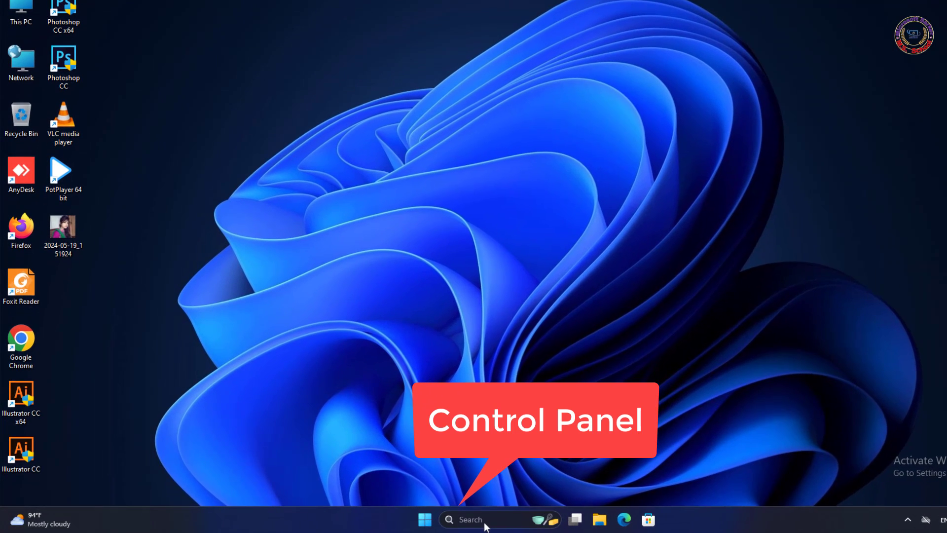
click(428, 520)
text(co)
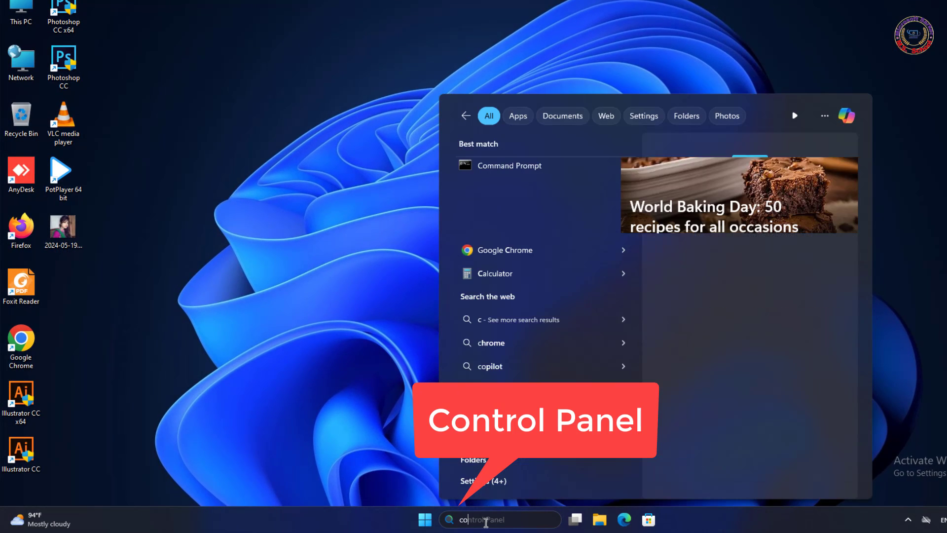
text(nt)
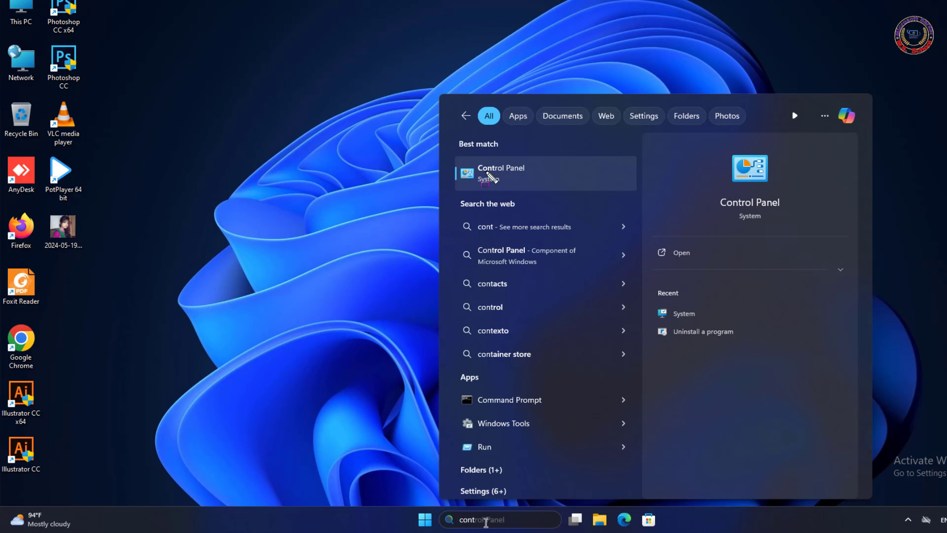
drag(453, 158, 563, 191)
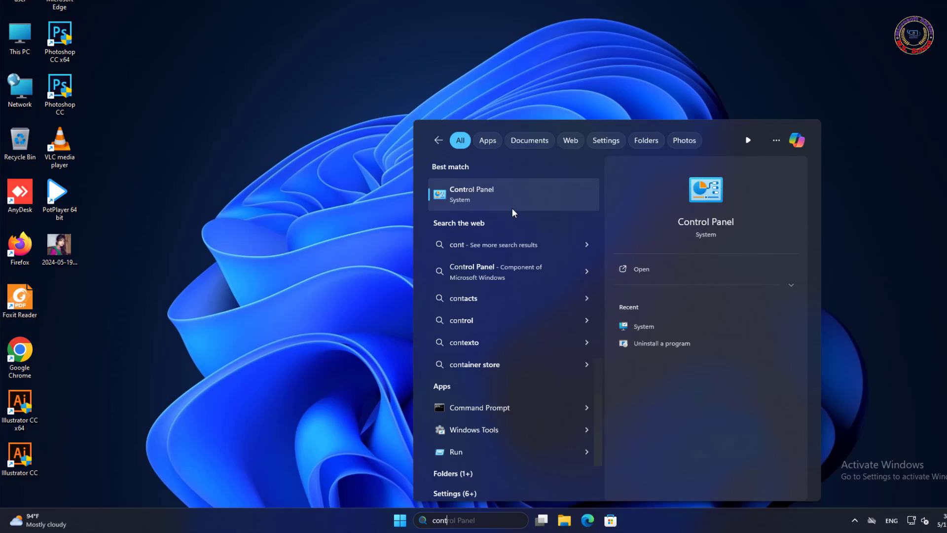
click(443, 213)
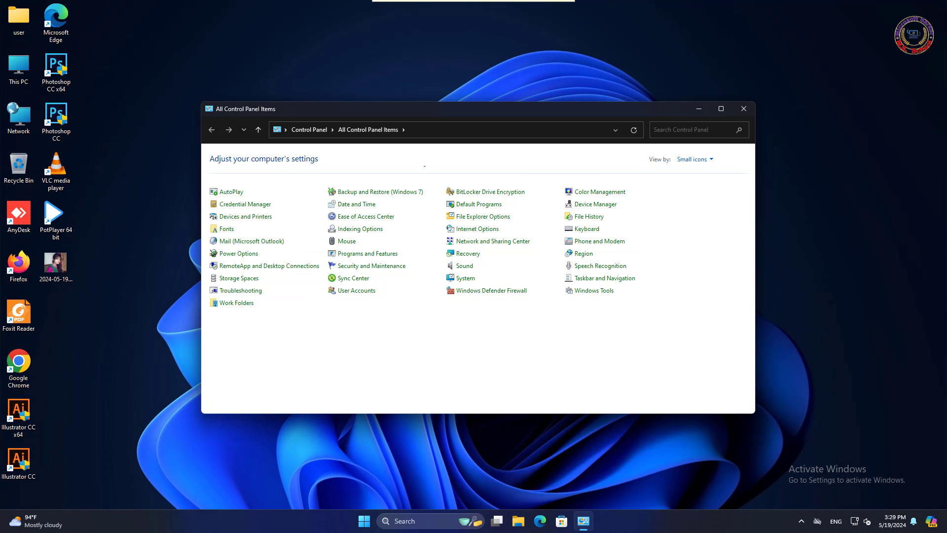
Move the Control Panel window up and set View by to Category.
drag(421, 115, 421, 91)
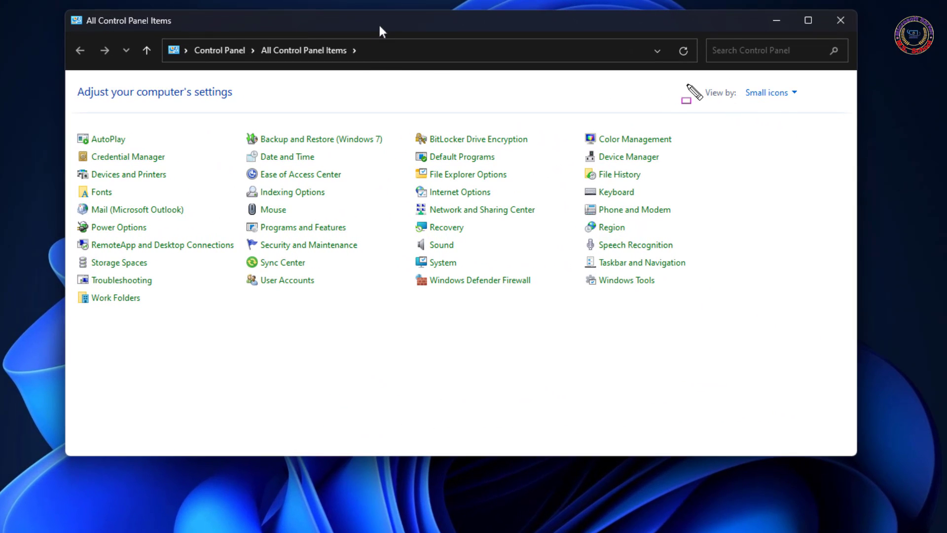
click(784, 94)
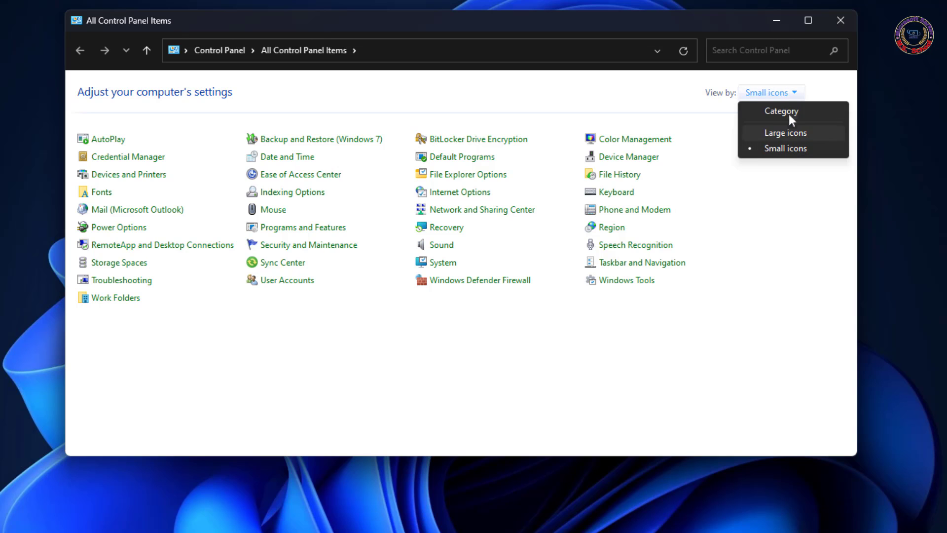
click(783, 113)
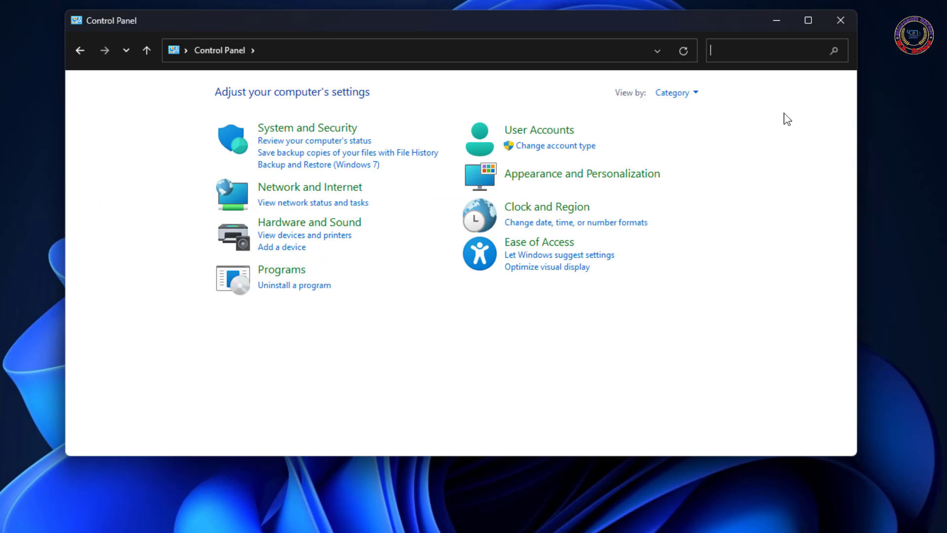
Go to Ease of Access Center's 'Make the computer easier to see' page.
drag(456, 232, 661, 280)
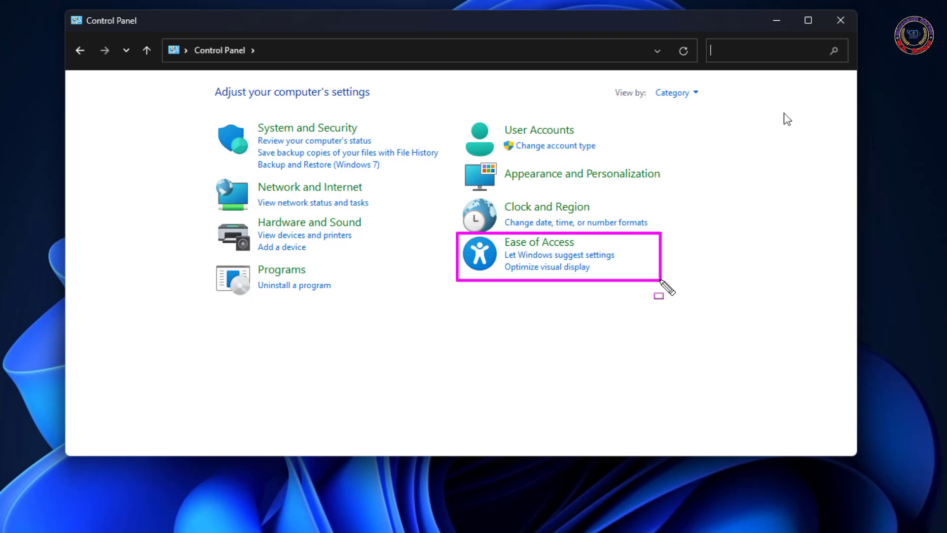
click(551, 245)
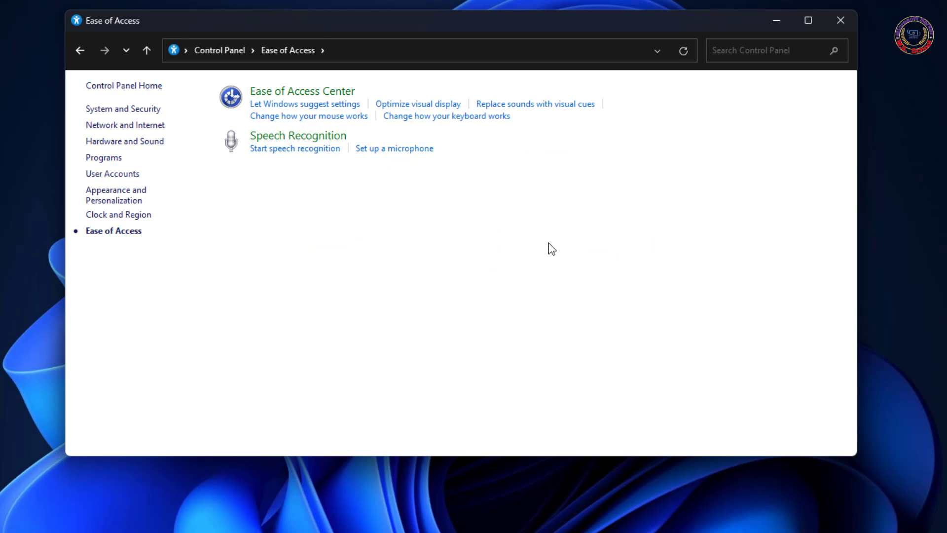
drag(220, 78, 354, 122)
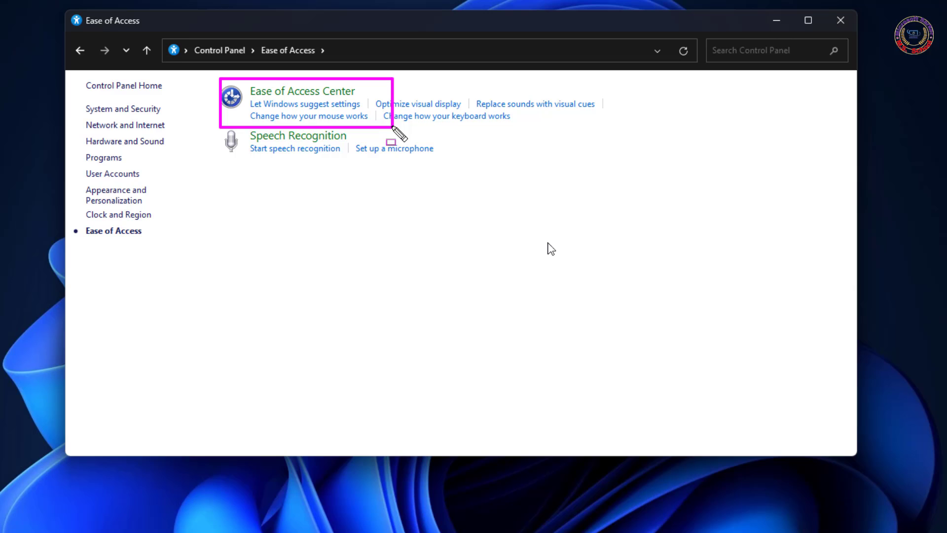
key(Escape)
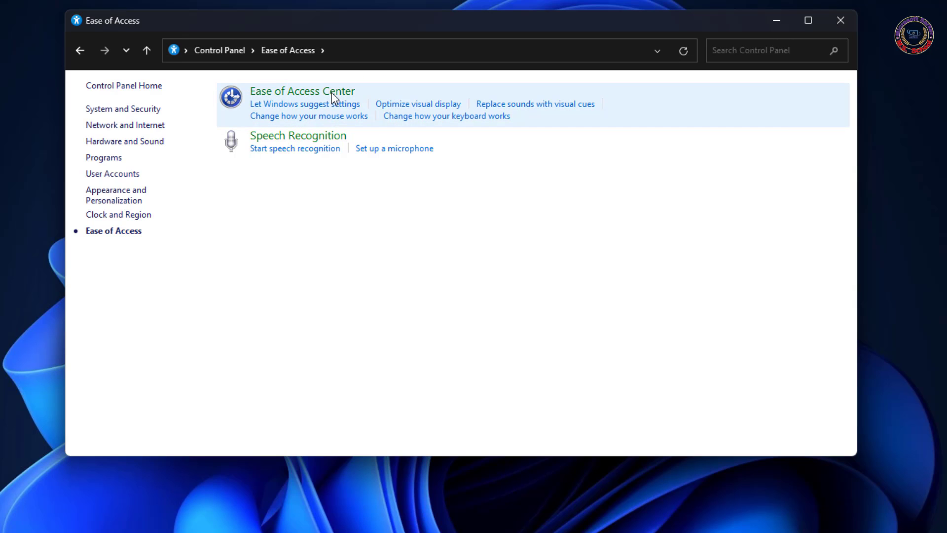
click(332, 93)
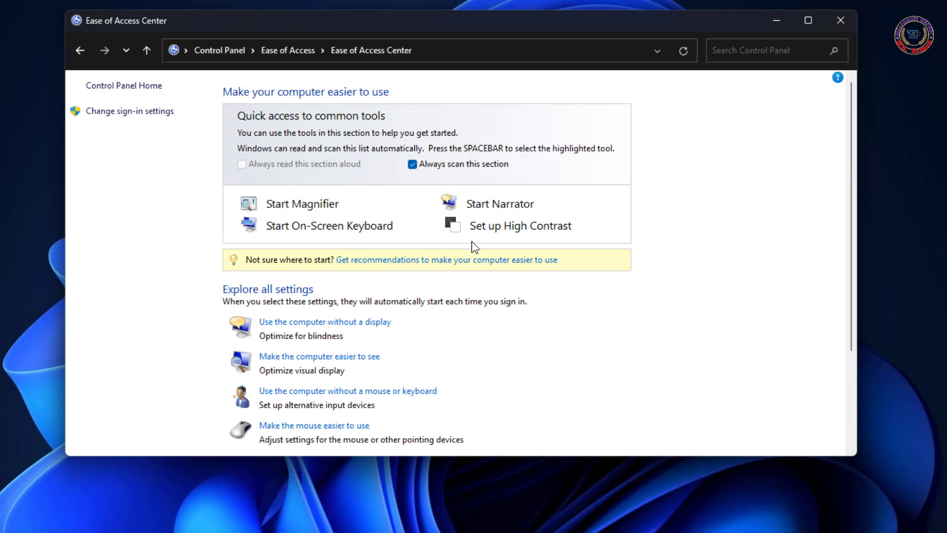
drag(217, 338, 390, 377)
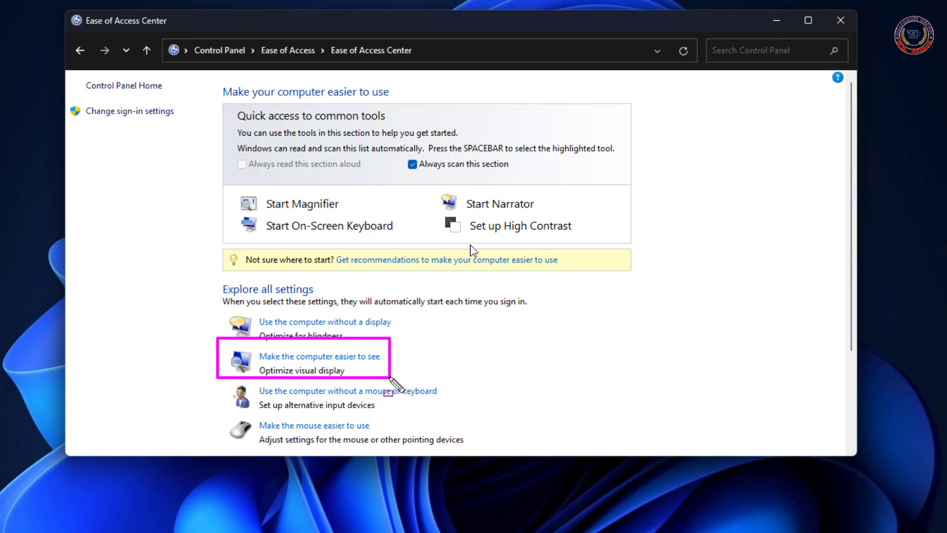
key(Escape)
click(329, 357)
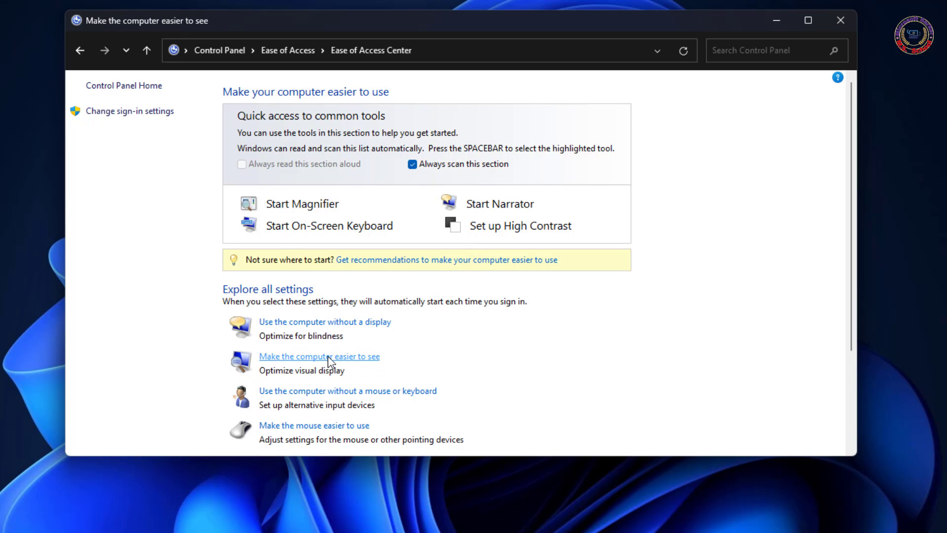
Check 'Remove background images (where available)', then apply and confirm with OK.
scroll(654, 205, down, 5)
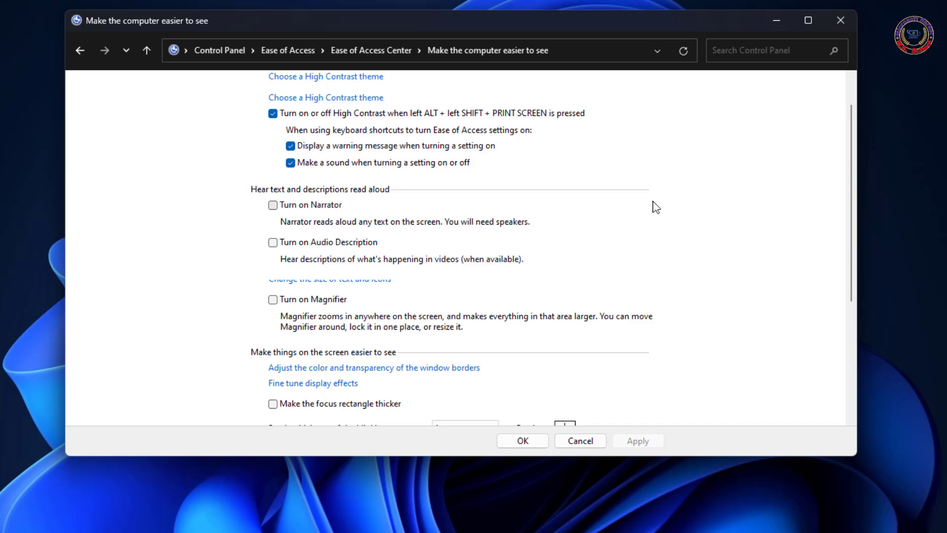
scroll(654, 206, down, 1)
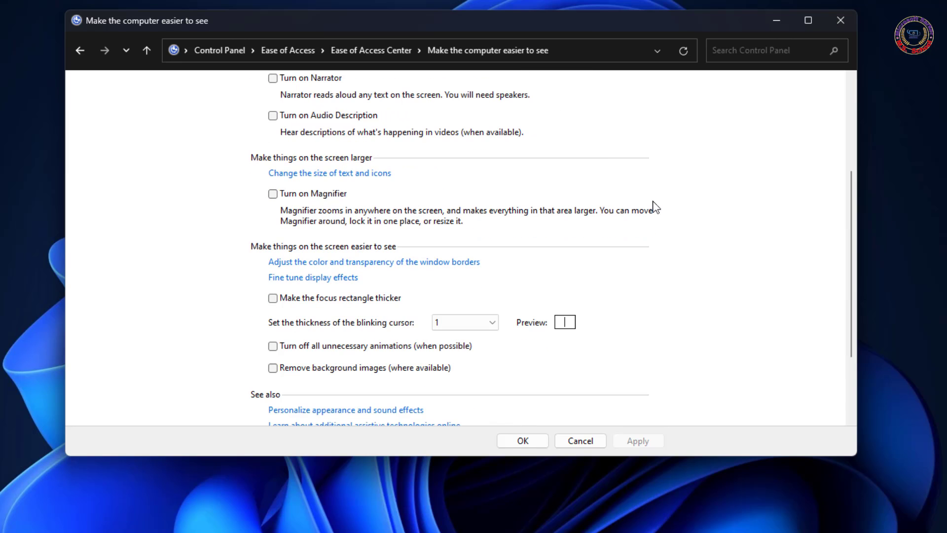
drag(252, 358, 479, 384)
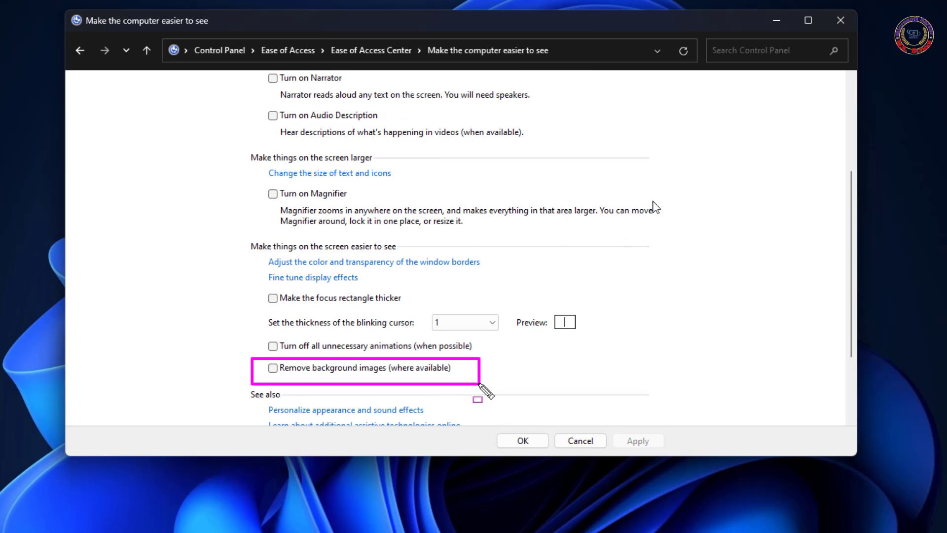
click(273, 368)
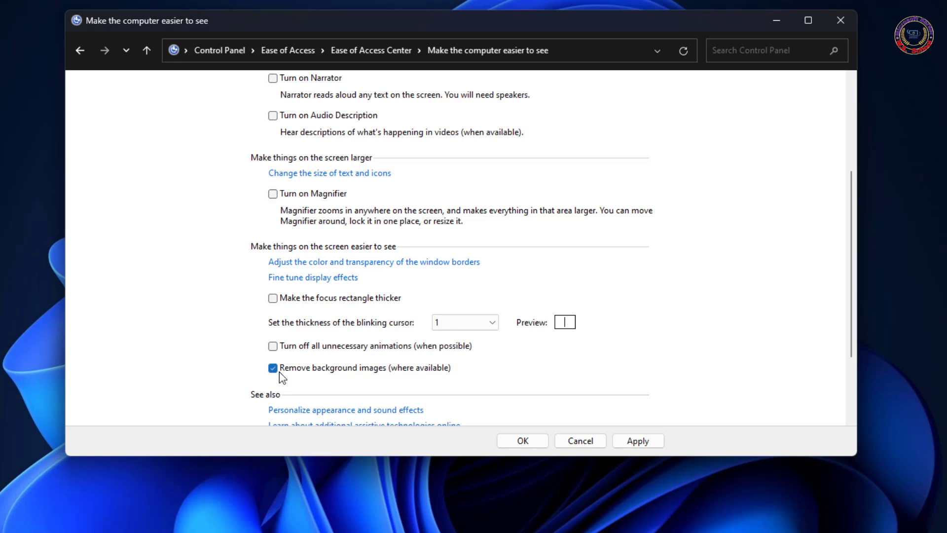
click(636, 440)
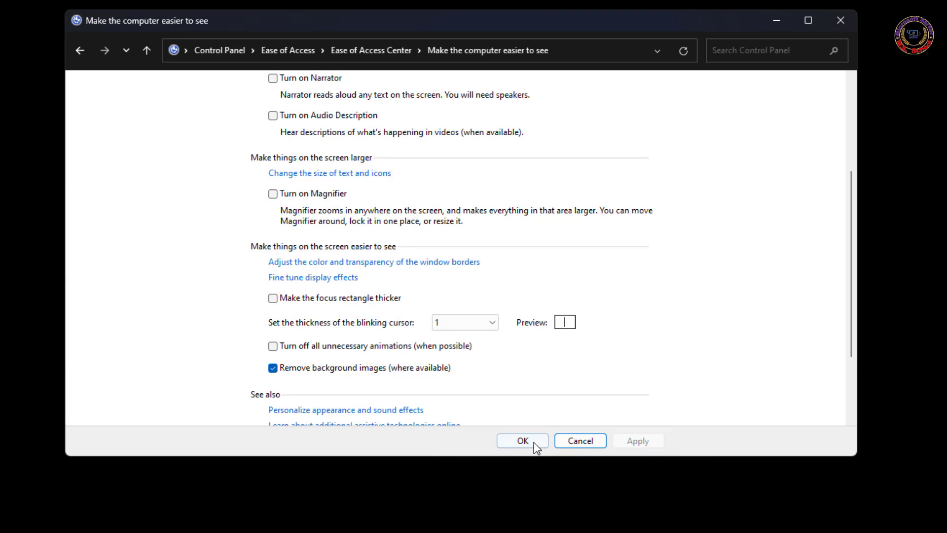
click(534, 442)
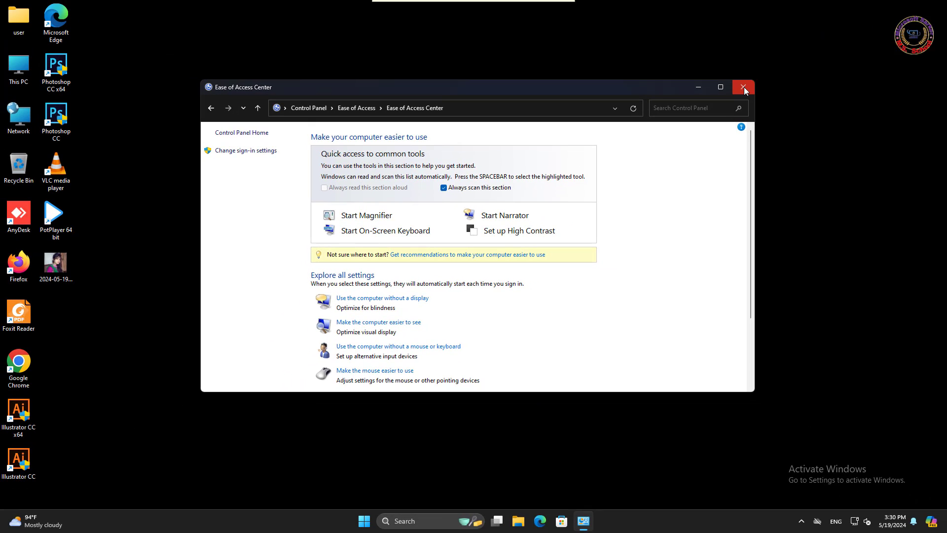
Close the Ease of Access Center and search 'rege' for Registry Editor.
click(743, 87)
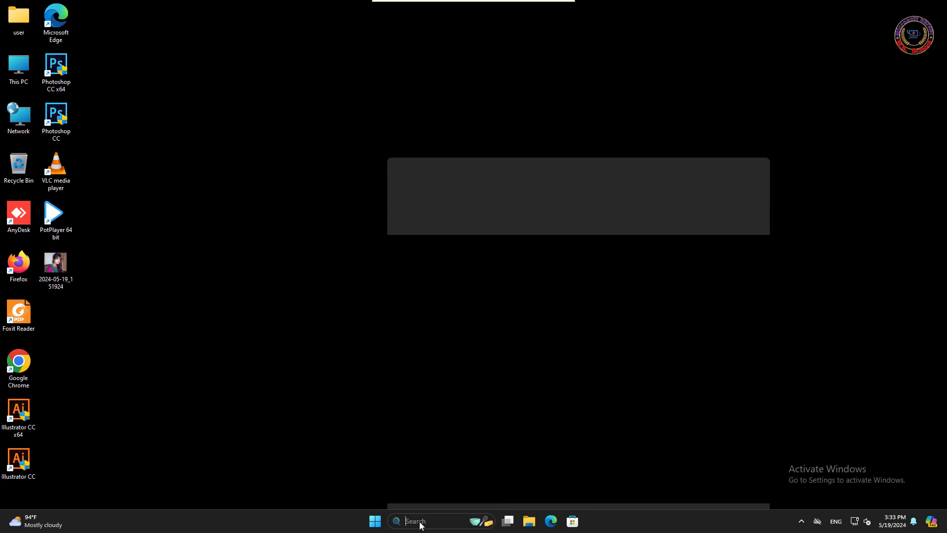
text(re)
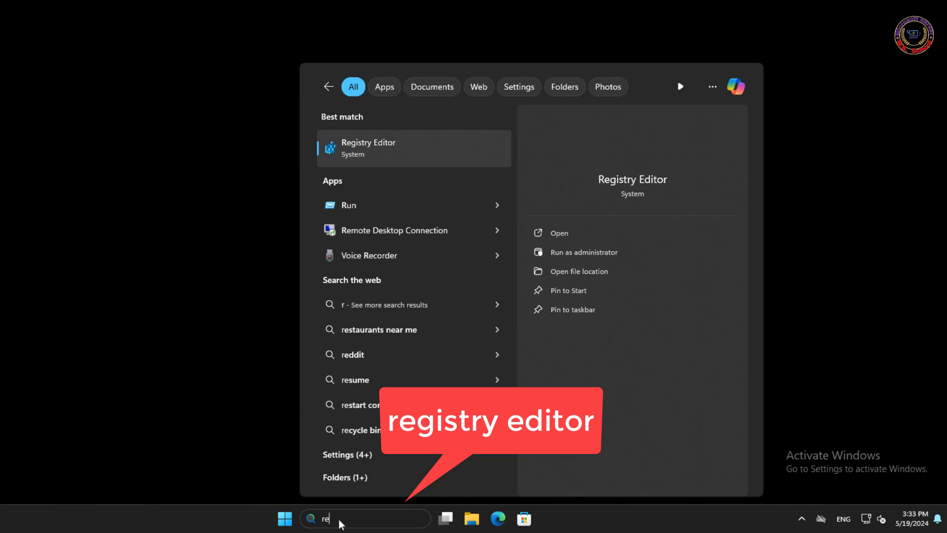
text(g)
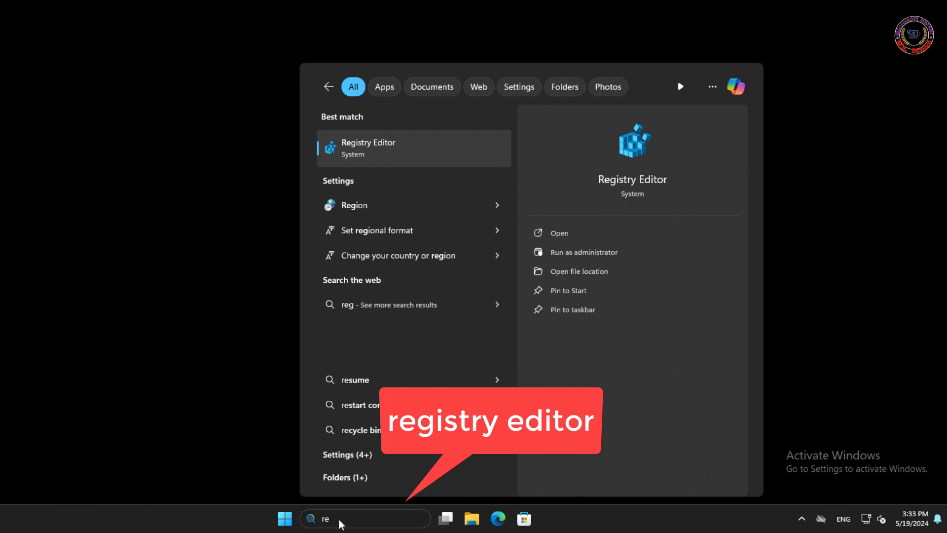
text(e)
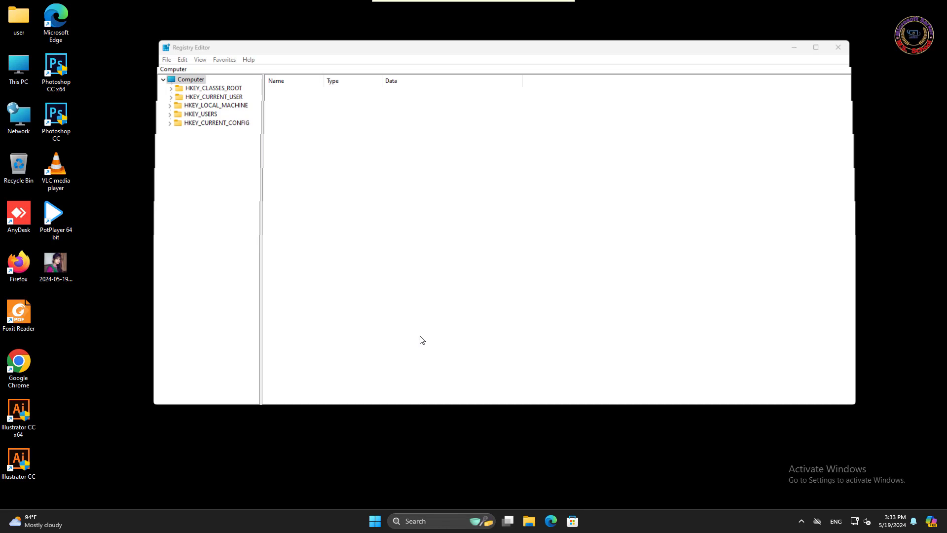
Browse to HKEY_CURRENT_USER\Control Panel\Desktop and autofit the Name column.
drag(318, 51, 415, 84)
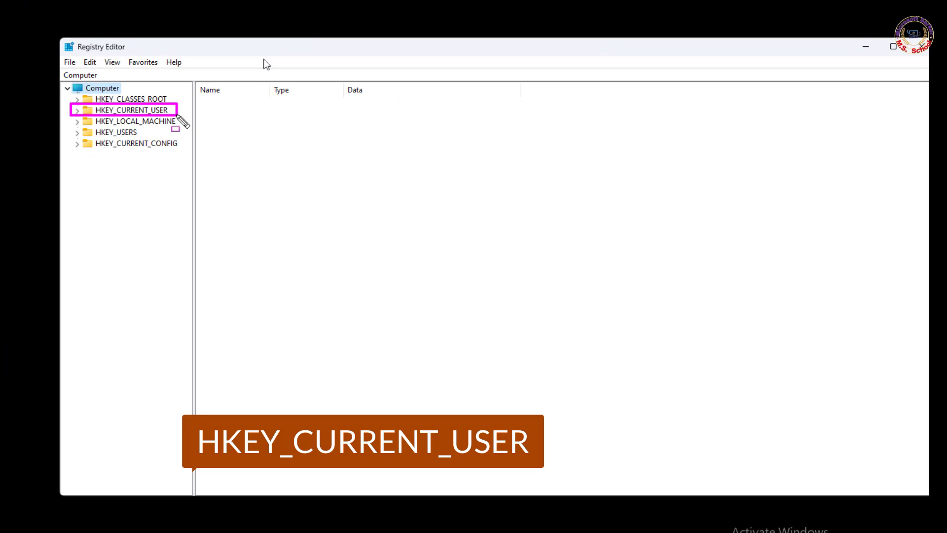
click(78, 110)
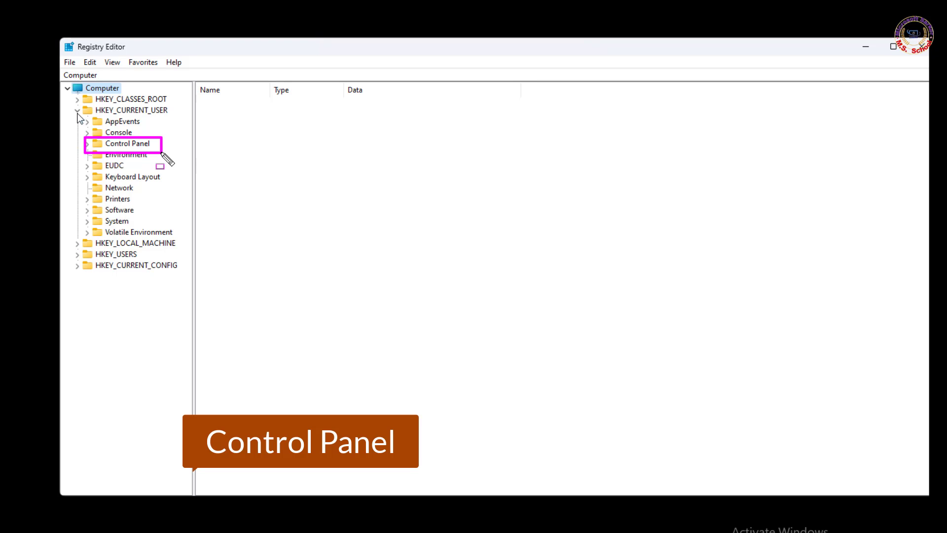
click(87, 144)
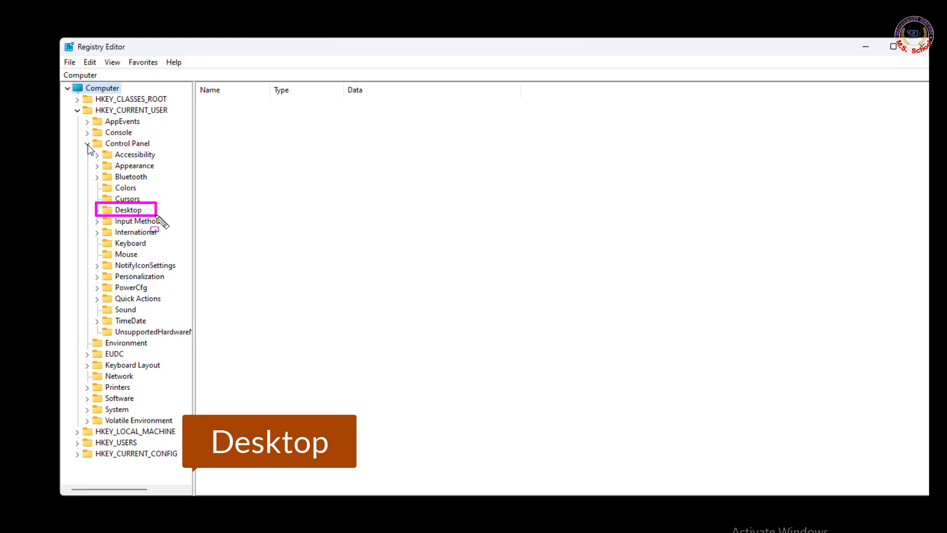
click(124, 211)
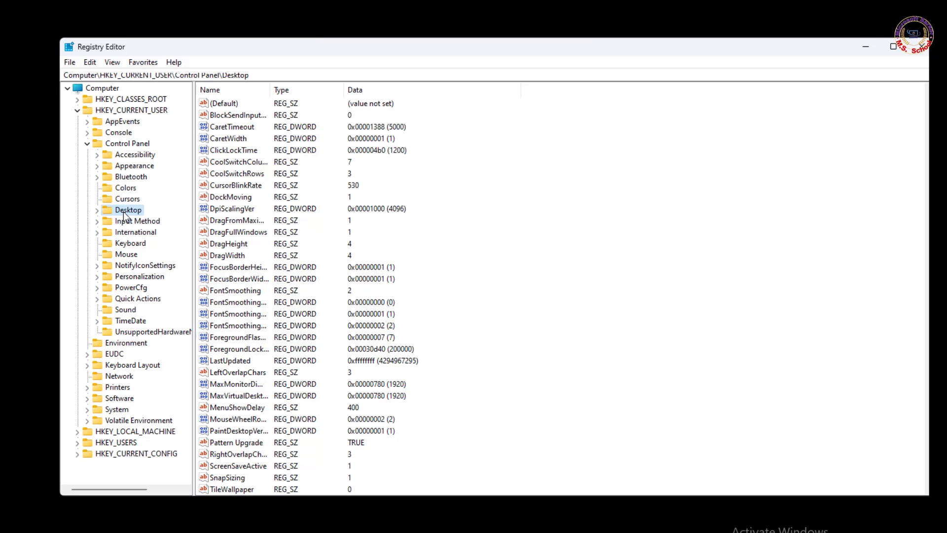
double_click(273, 90)
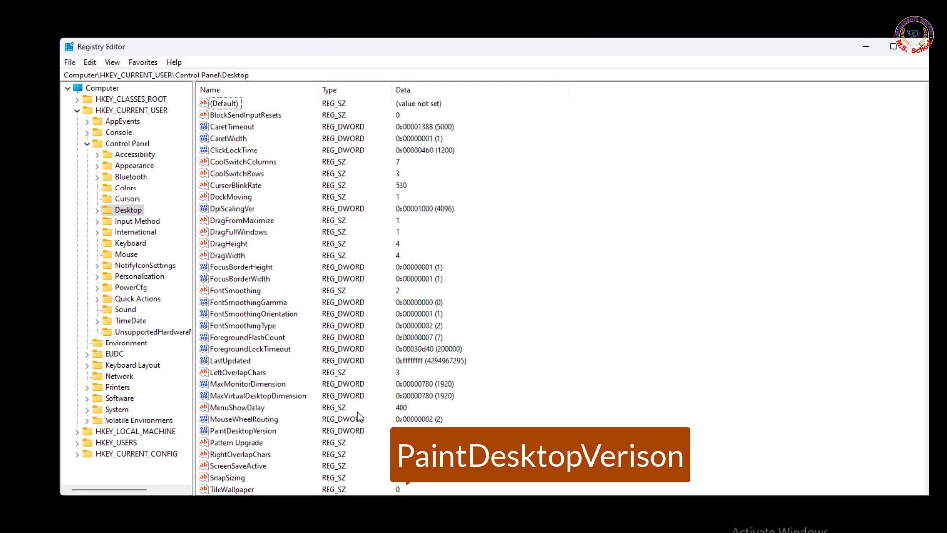
Change PaintDesktopVersion's value data to 0 and close Registry Editor.
double_click(249, 431)
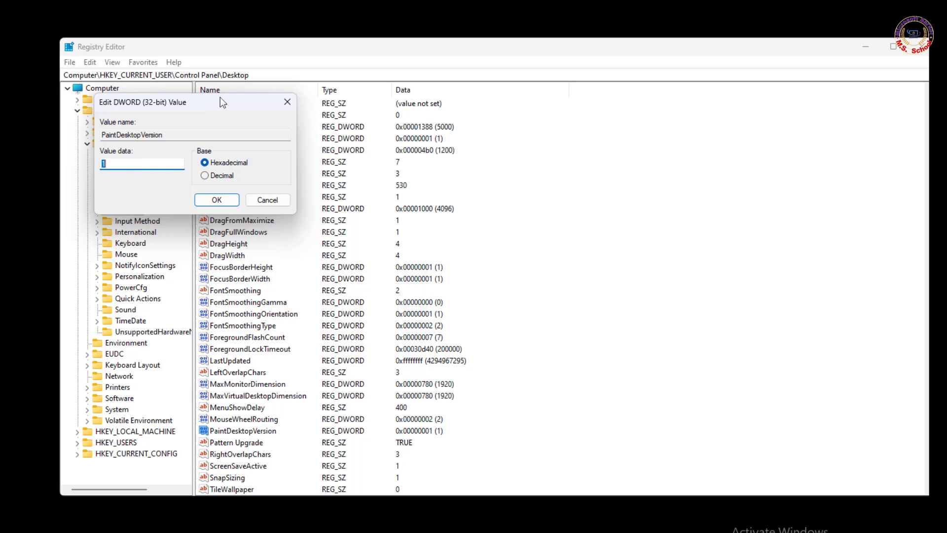
drag(220, 97, 252, 101)
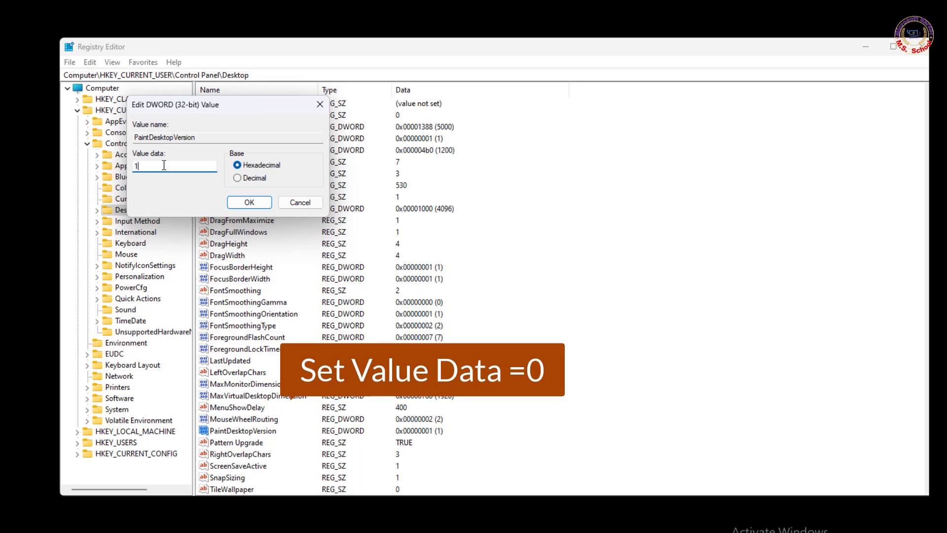
click(246, 203)
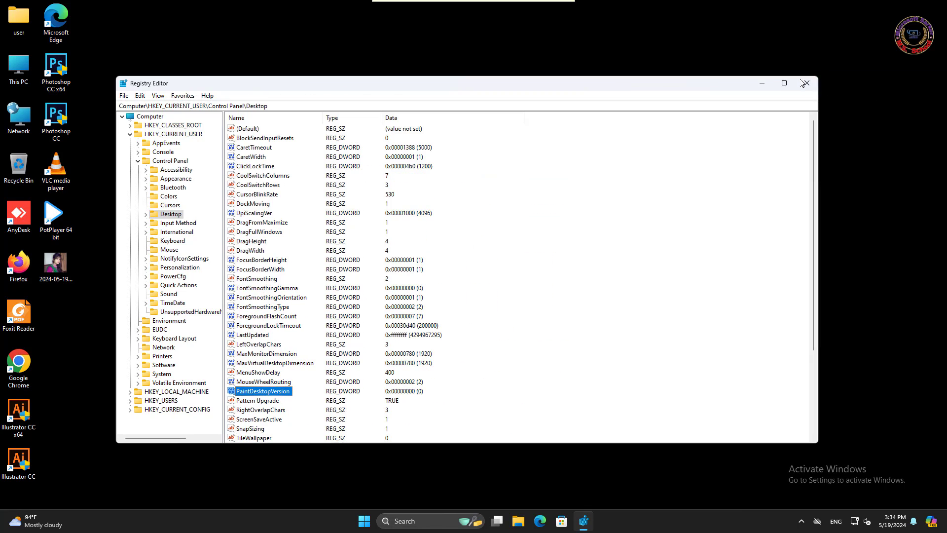
click(805, 84)
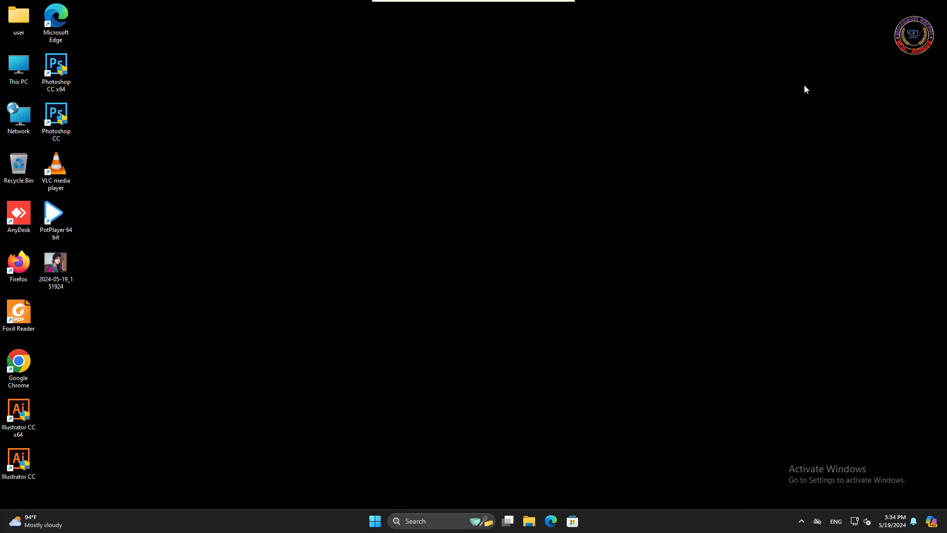
Restart Windows from the Start menu power options, then open taskbar search.
click(371, 523)
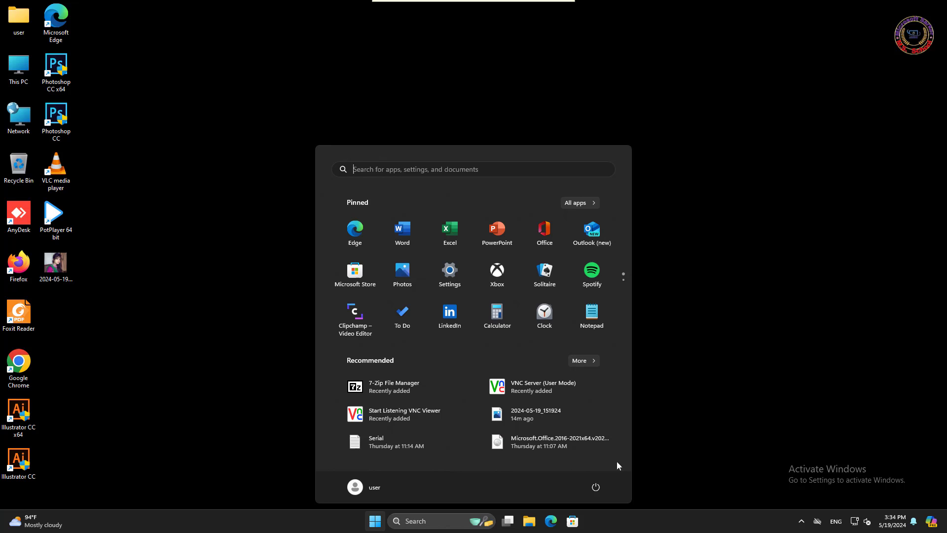
click(596, 489)
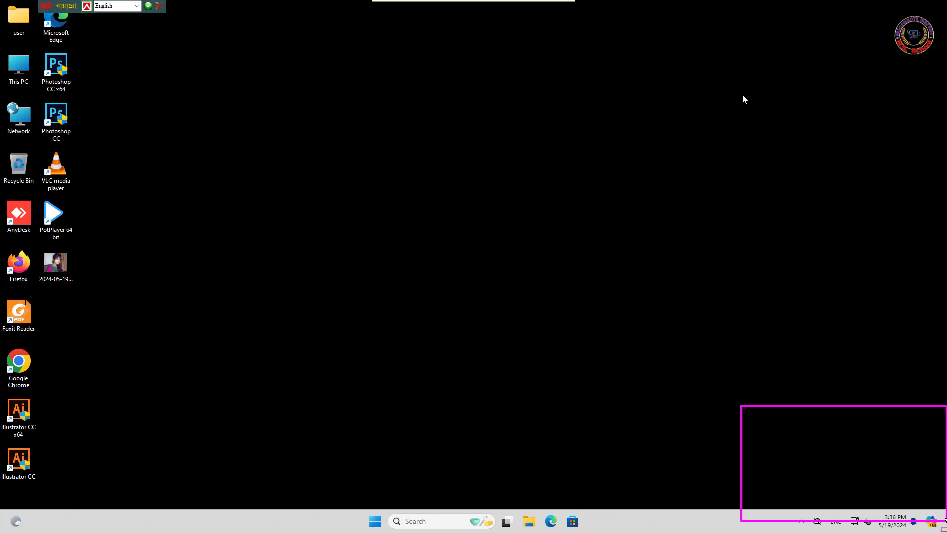
click(426, 522)
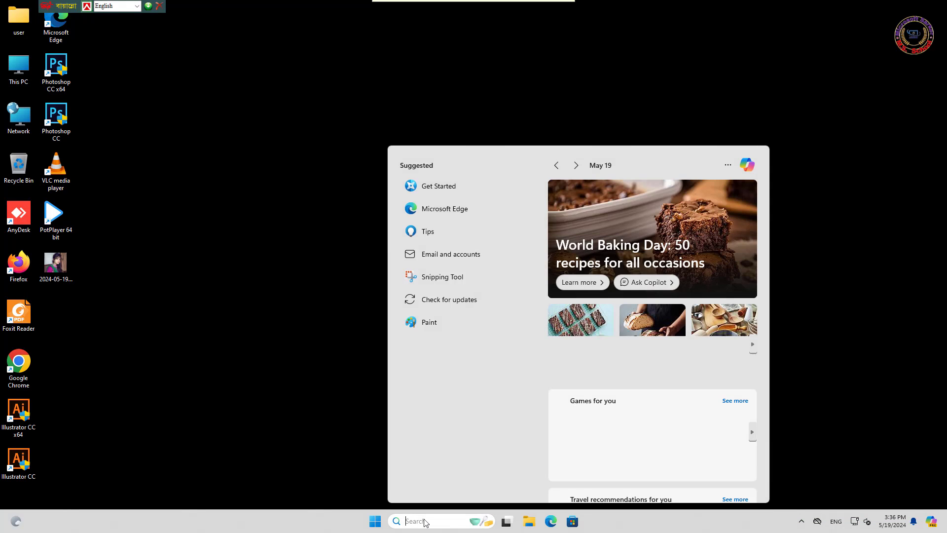
Open Control Panel via a 'con' search and reach 'Make the computer easier to see'.
text(con)
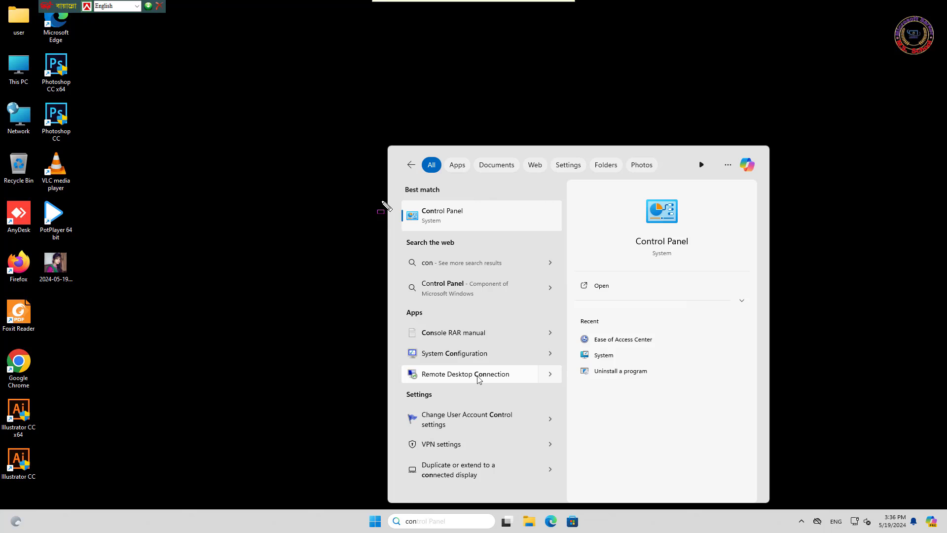
click(450, 217)
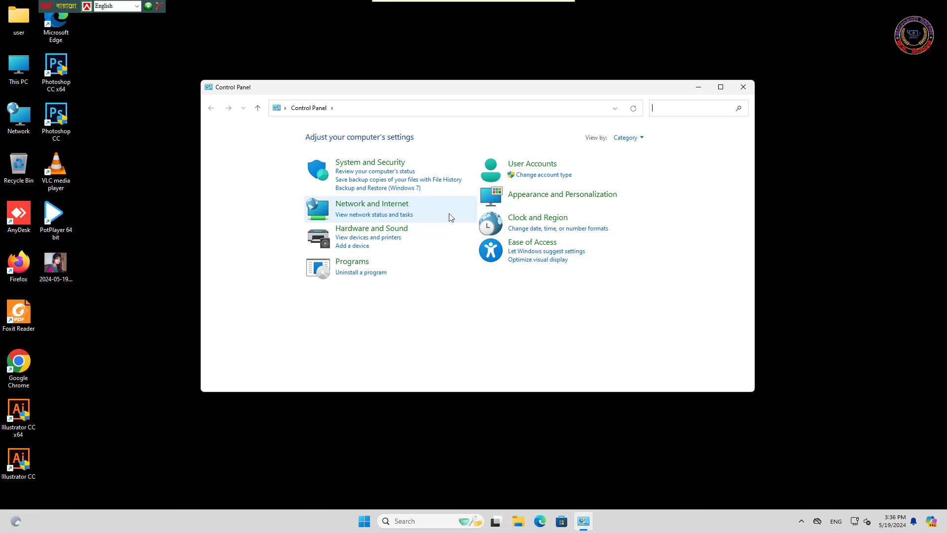
drag(472, 234, 543, 257)
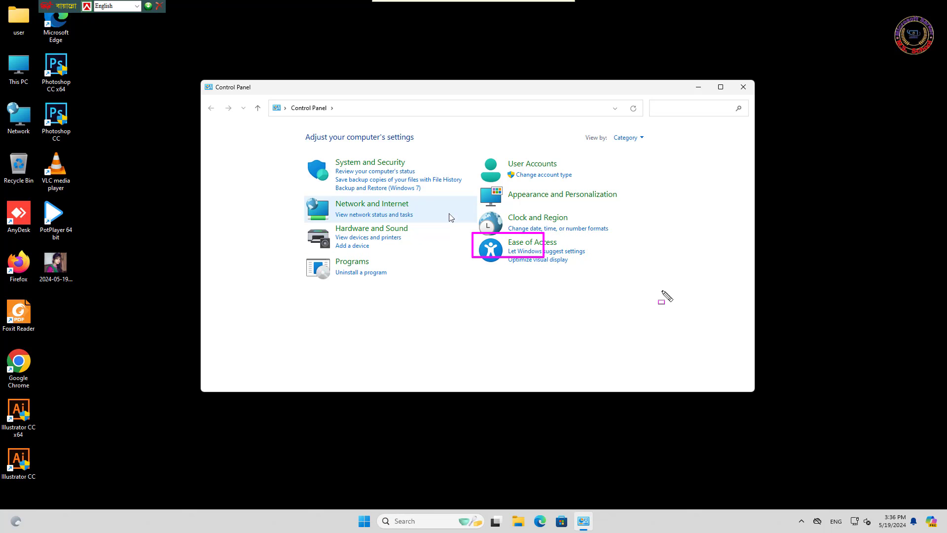
click(536, 243)
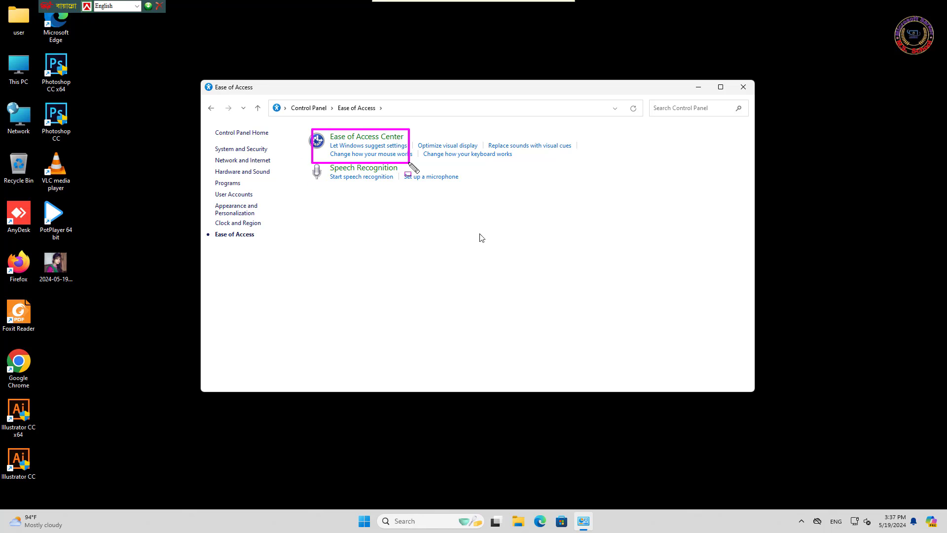
click(381, 138)
scroll(389, 296, down, 1)
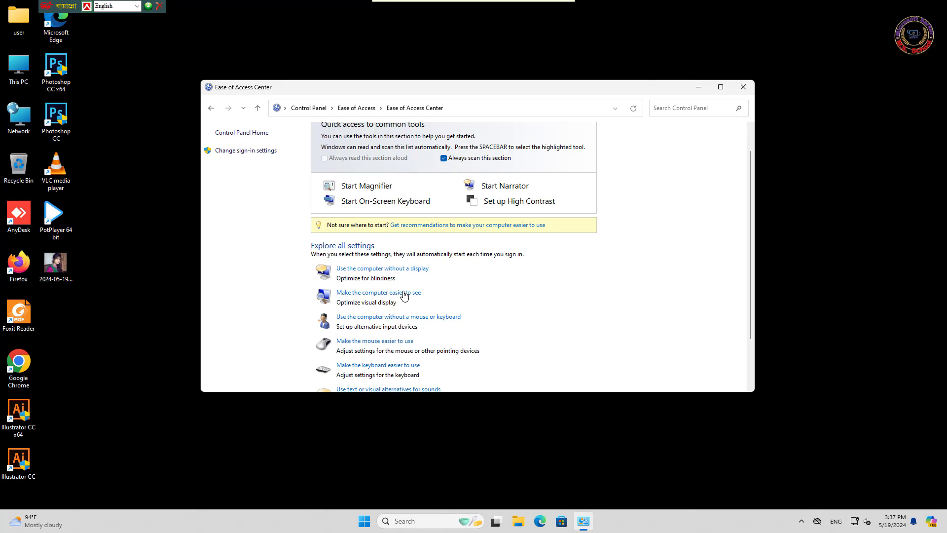
click(365, 297)
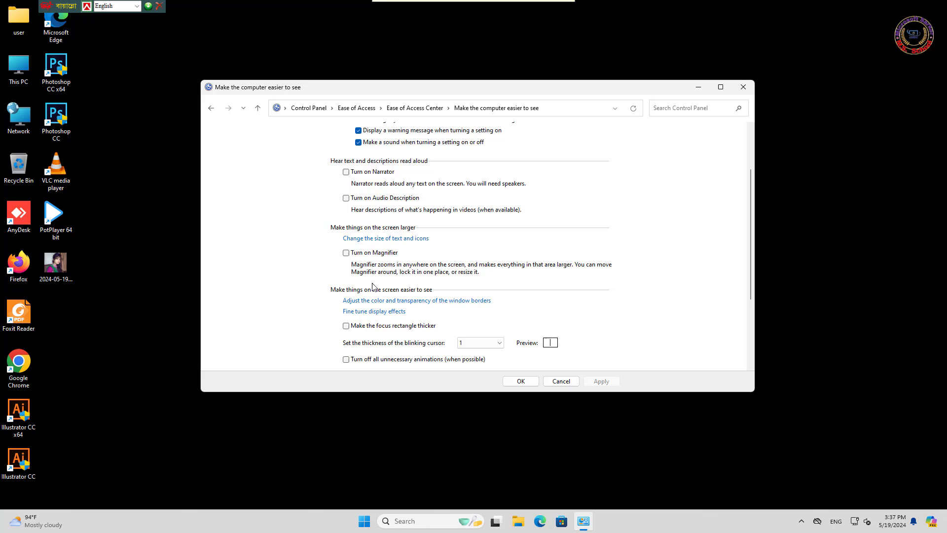
Uncheck 'Remove background images' and confirm with OK.
scroll(374, 286, down, 1)
click(346, 360)
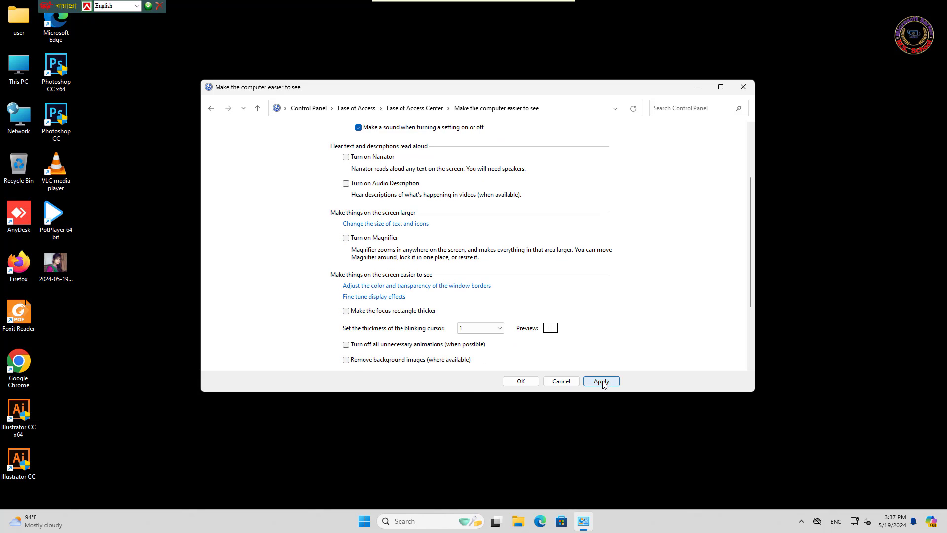
click(521, 381)
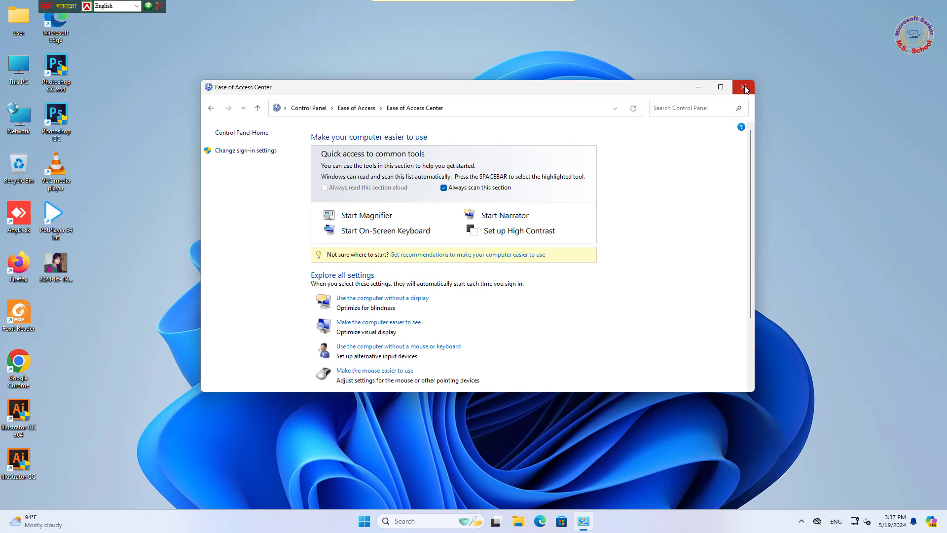